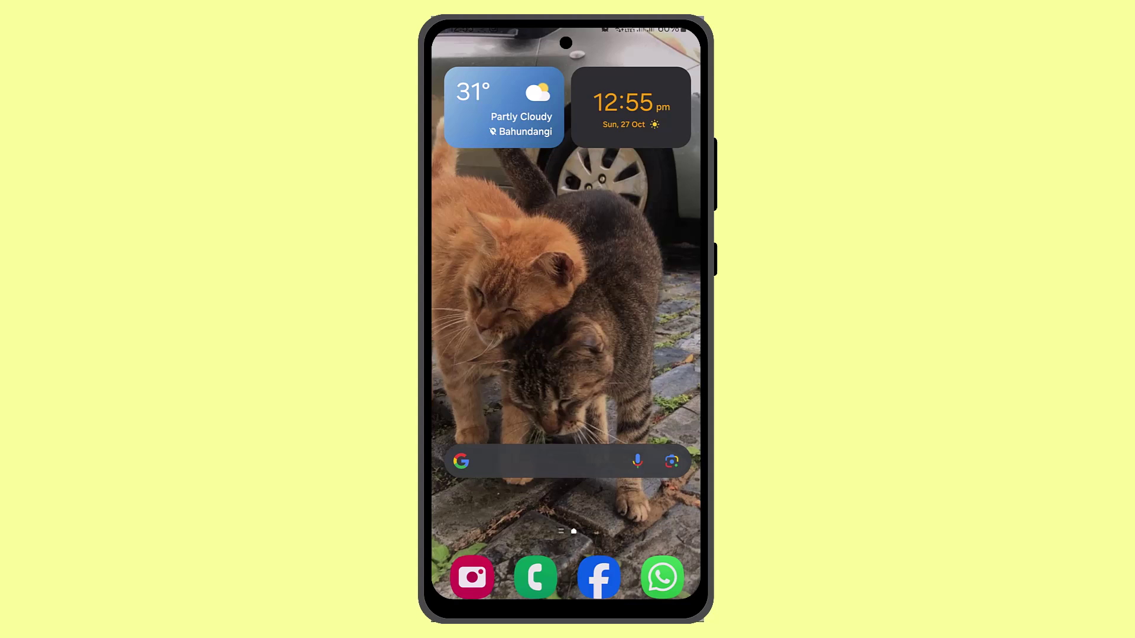
# Launch Files by Google from the Android app drawer.
pyautogui.moveTo(565, 496); pyautogui.dragTo(567, 223)
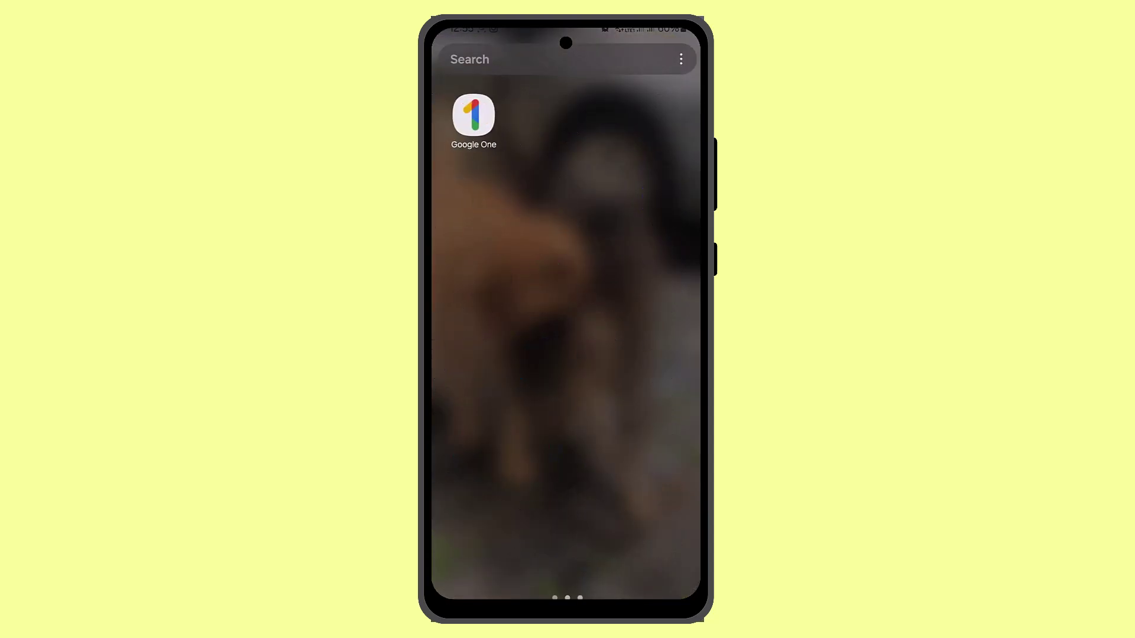
pyautogui.click(662, 524)
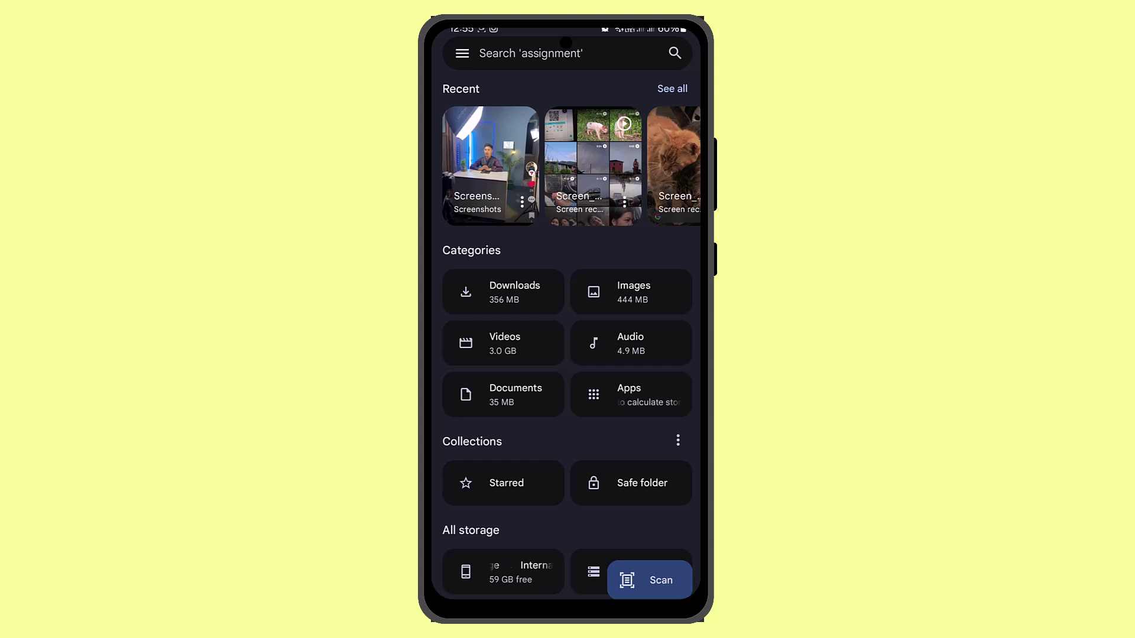
# Enable Show hidden files in Files settings, view Safe folder settings, and return to browse.
pyautogui.click(462, 53)
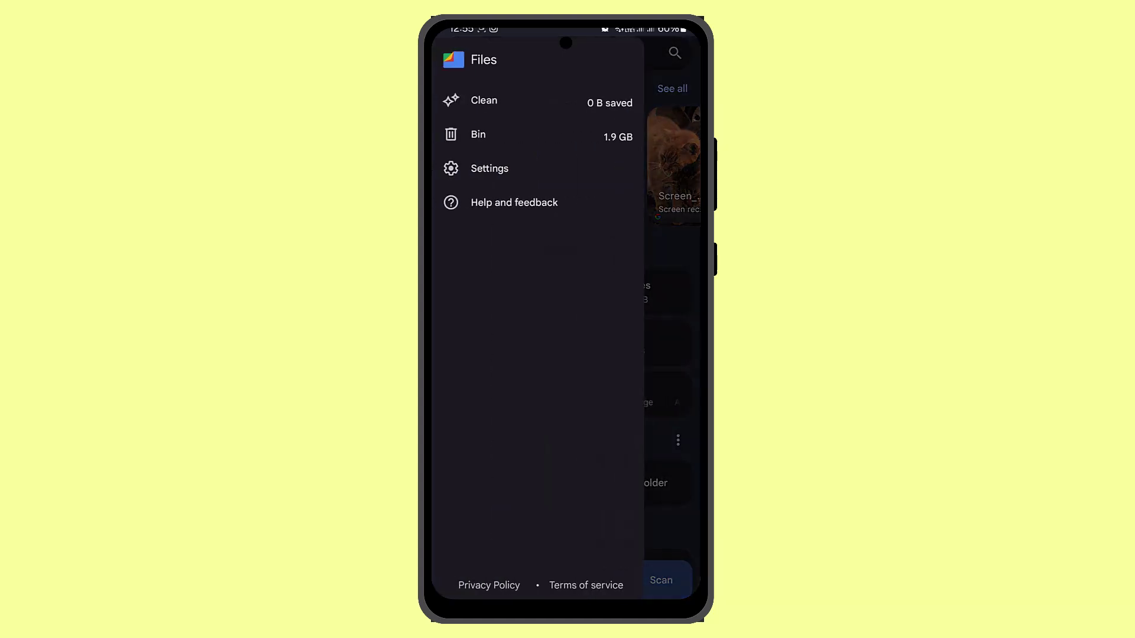
pyautogui.click(489, 168)
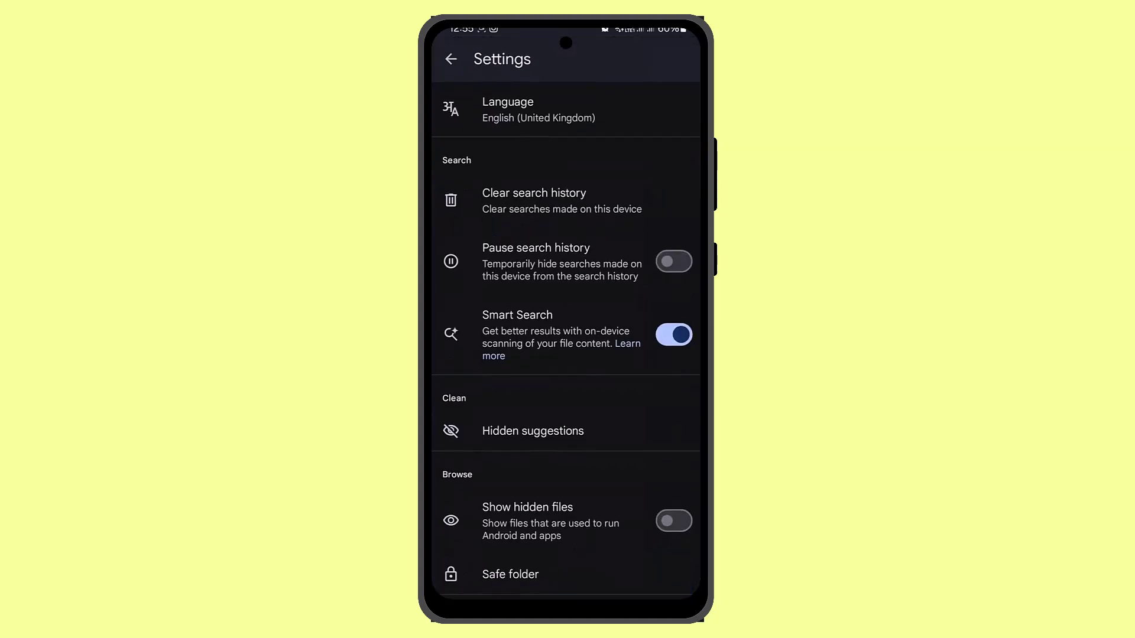
pyautogui.scroll(-2, 566, 346)
pyautogui.click(674, 462)
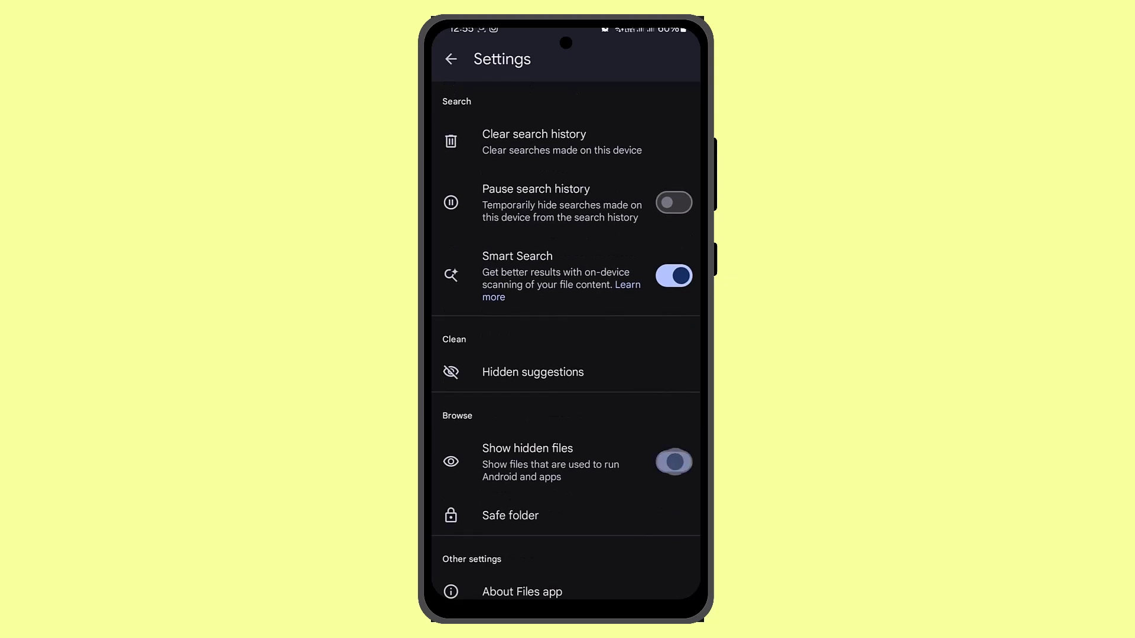
pyautogui.click(510, 515)
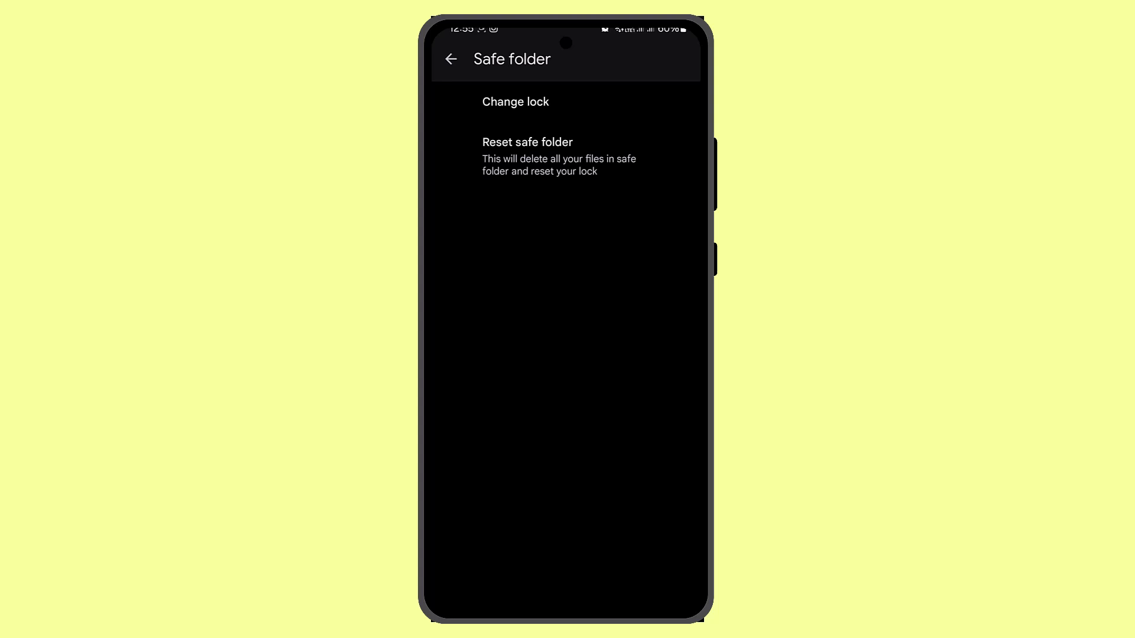
pyautogui.click(451, 58)
pyautogui.click(678, 319)
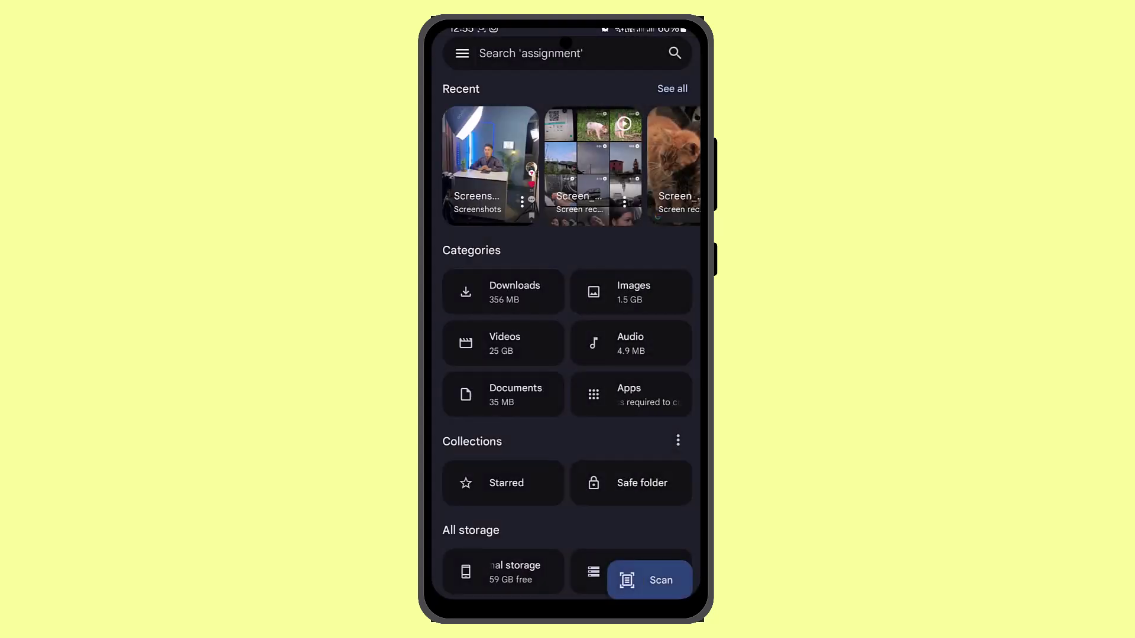
pyautogui.click(632, 484)
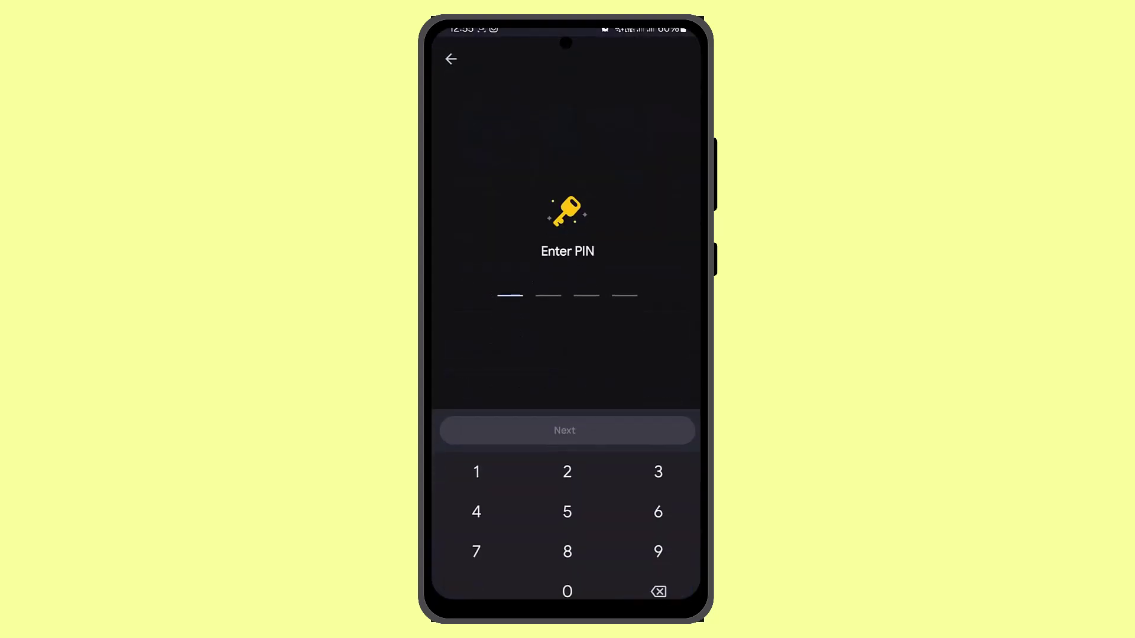
pyautogui.click(477, 472)
pyautogui.click(568, 472)
pyautogui.click(659, 473)
pyautogui.doubleClick(658, 591)
pyautogui.click(658, 591)
pyautogui.doubleClick(567, 512)
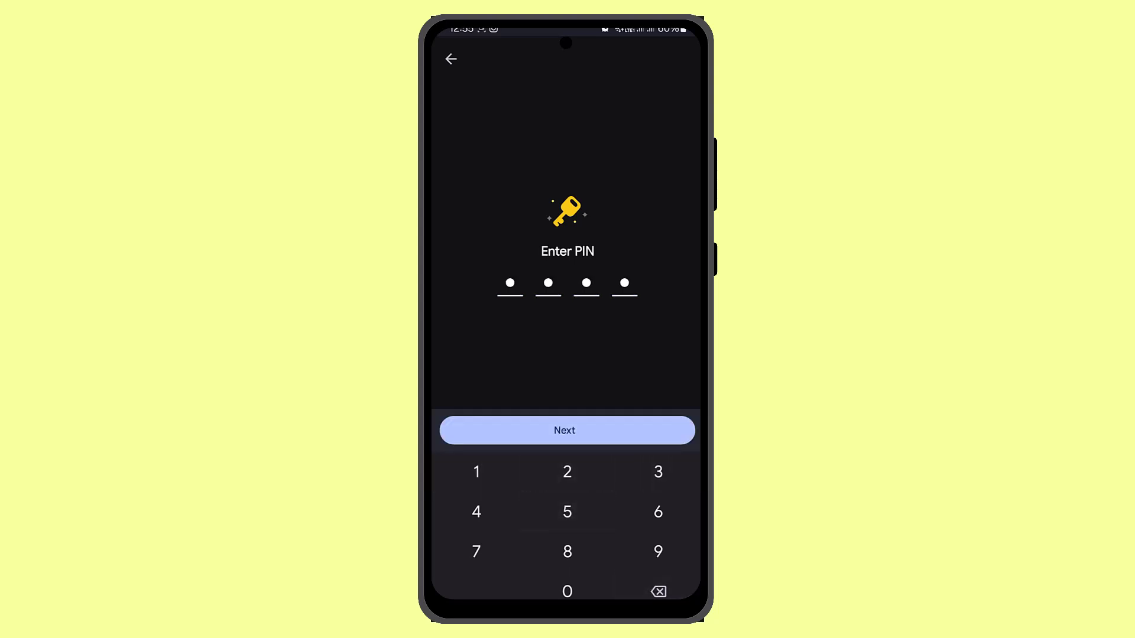
pyautogui.click(568, 430)
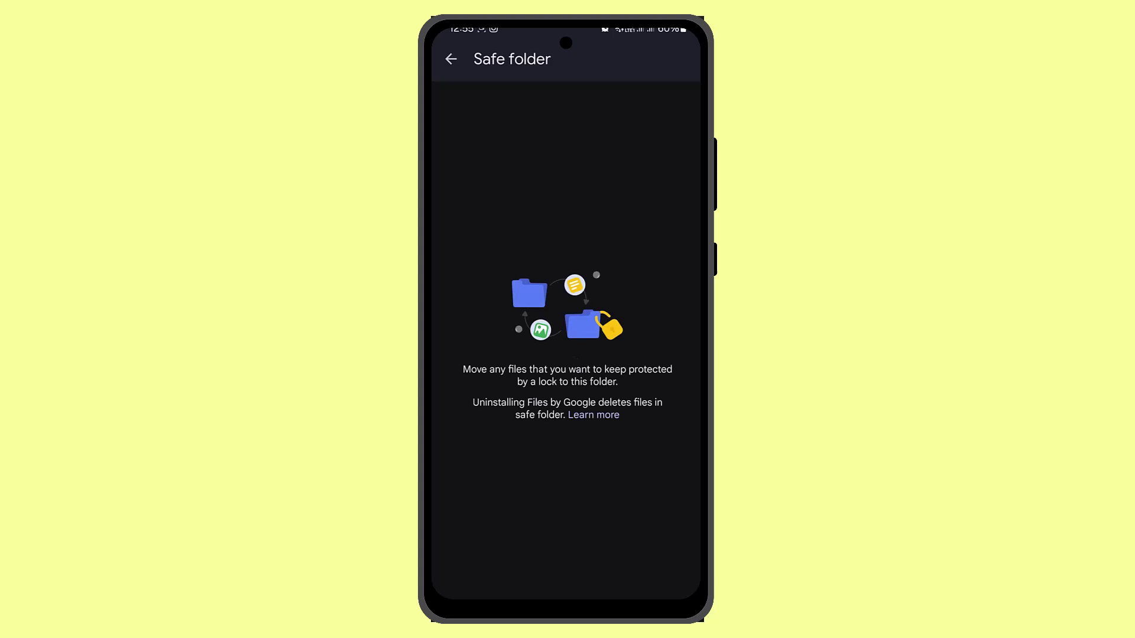
pyautogui.click(451, 59)
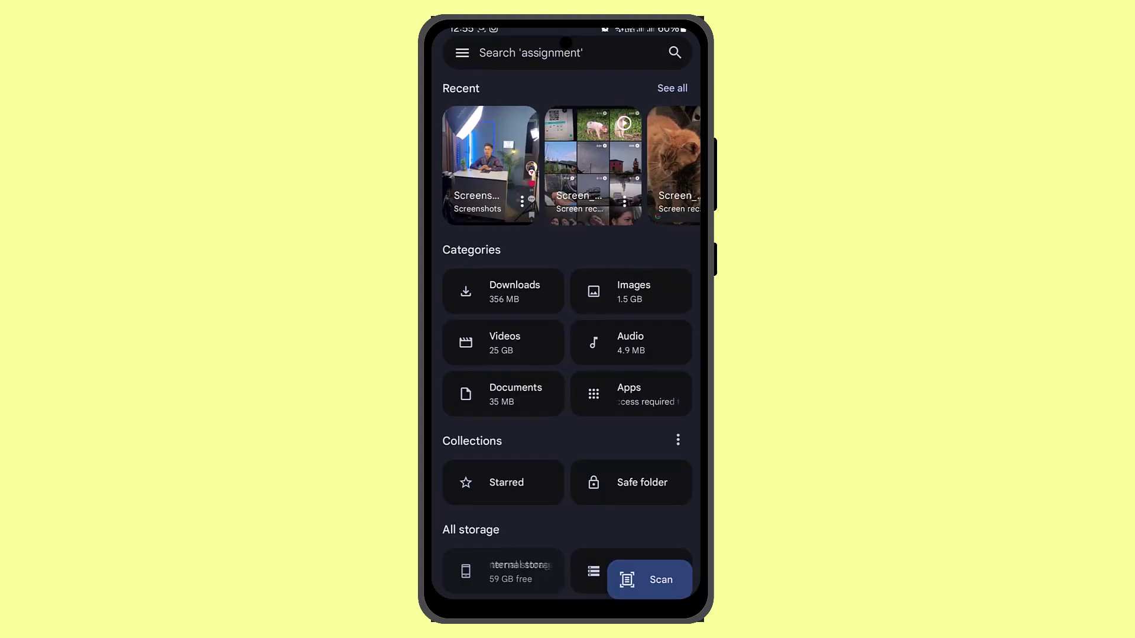
pyautogui.scroll(-1, 569, 315)
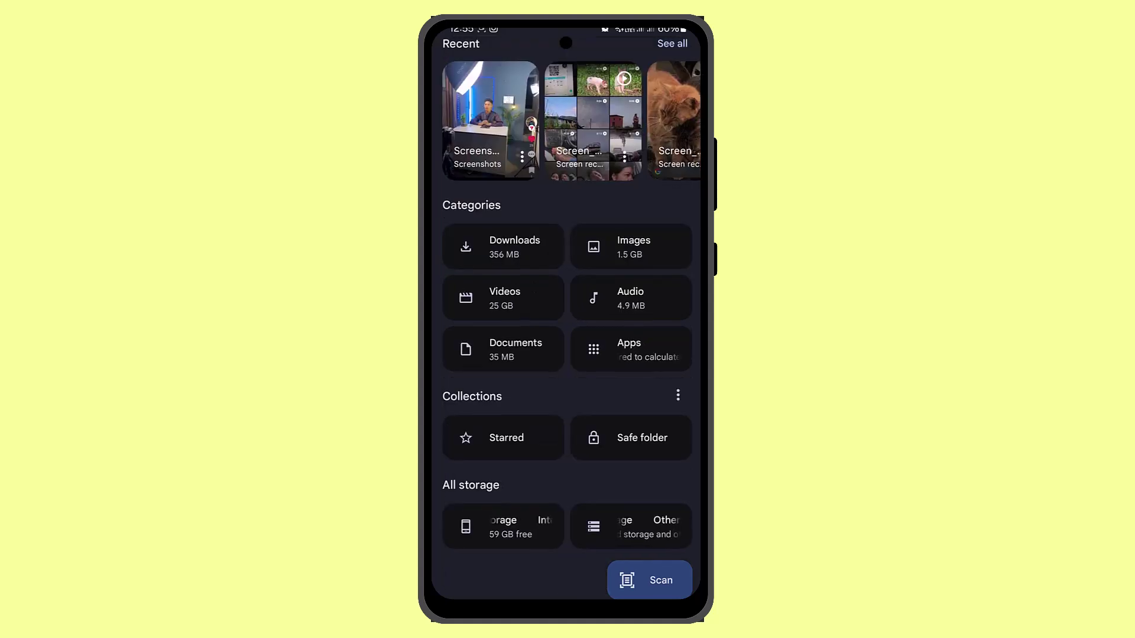
pyautogui.click(502, 527)
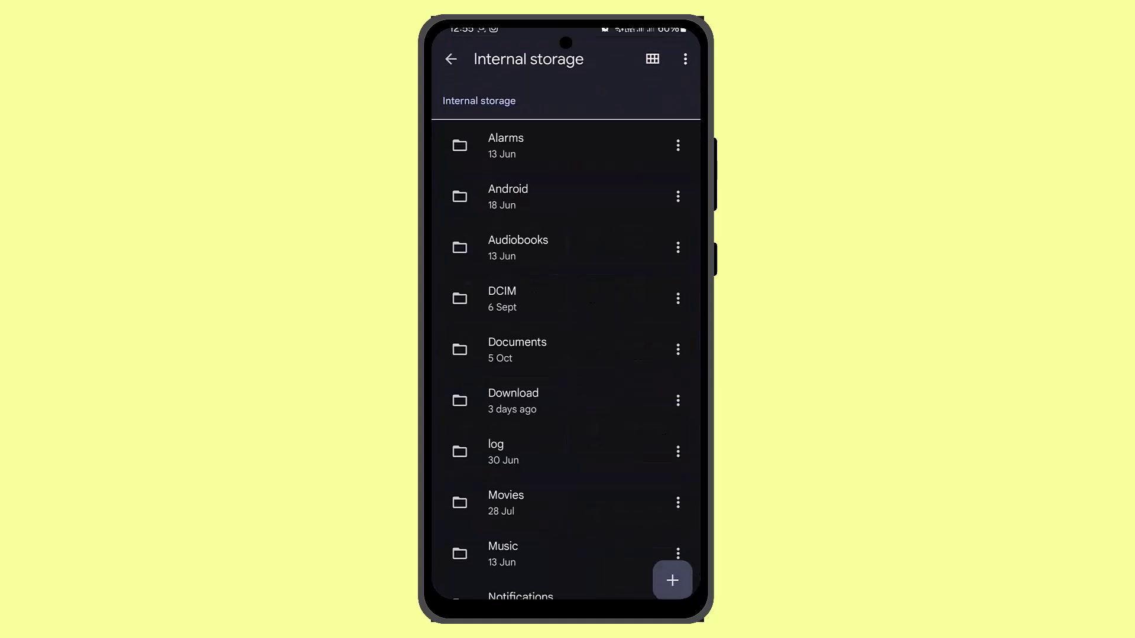
pyautogui.scroll(-3, 565, 355)
pyautogui.scroll(-2, 566, 355)
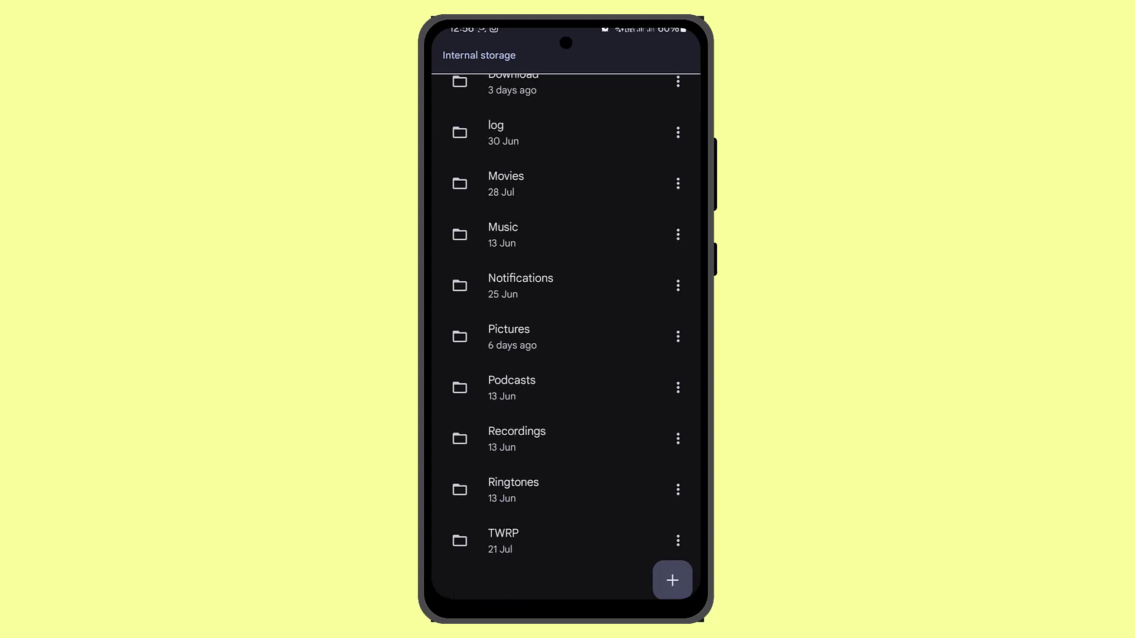
pyautogui.scroll(5, 566, 356)
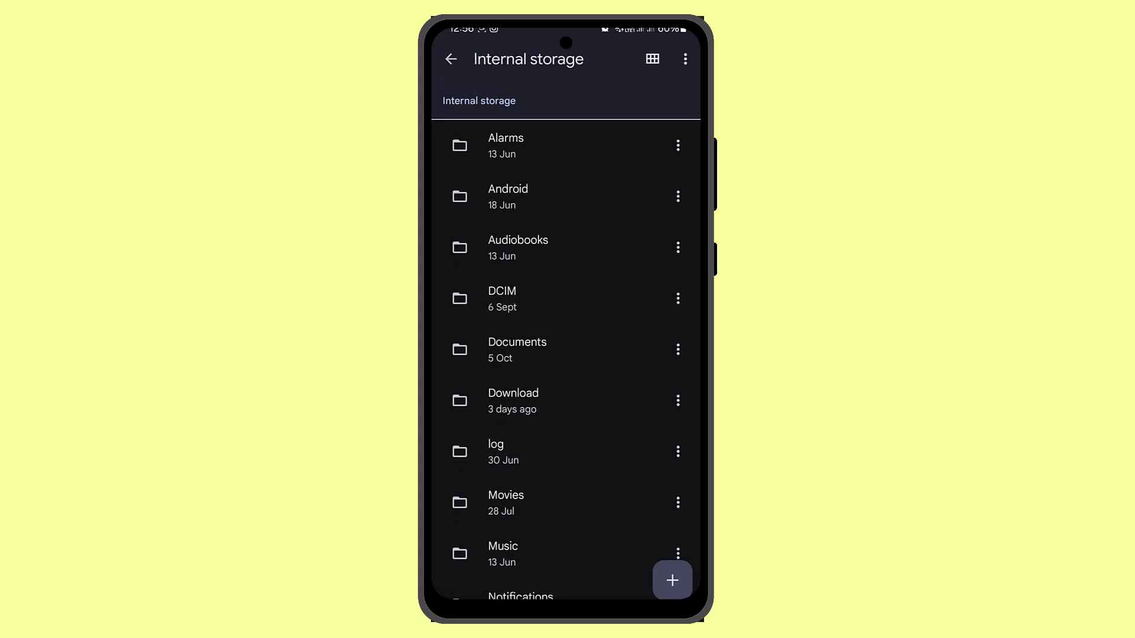
pyautogui.scroll(-4, 566, 355)
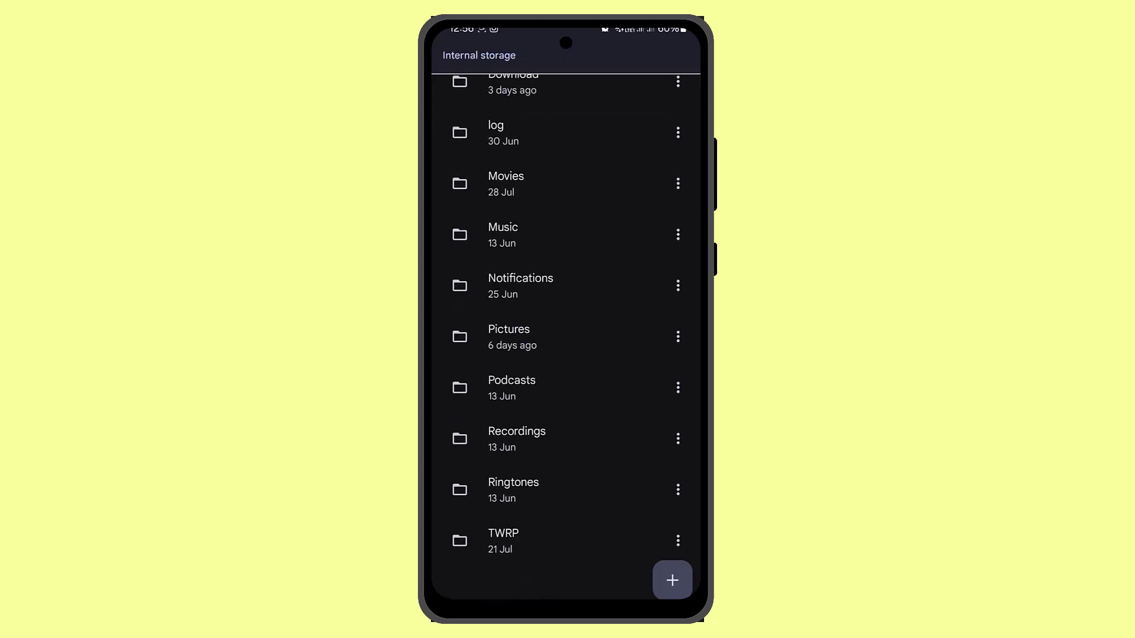
pyautogui.moveTo(432, 393); pyautogui.dragTo(480, 394)
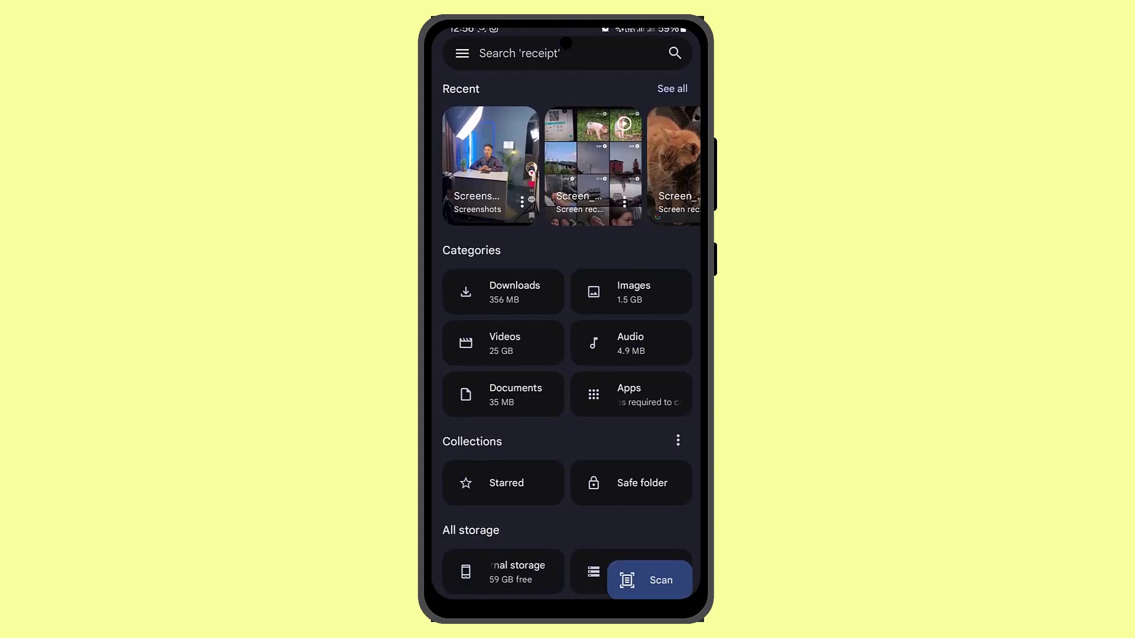
pyautogui.scroll(-1, 565, 355)
# View the Other storage page listing Drive, then bring up Android recent apps.
pyautogui.click(631, 525)
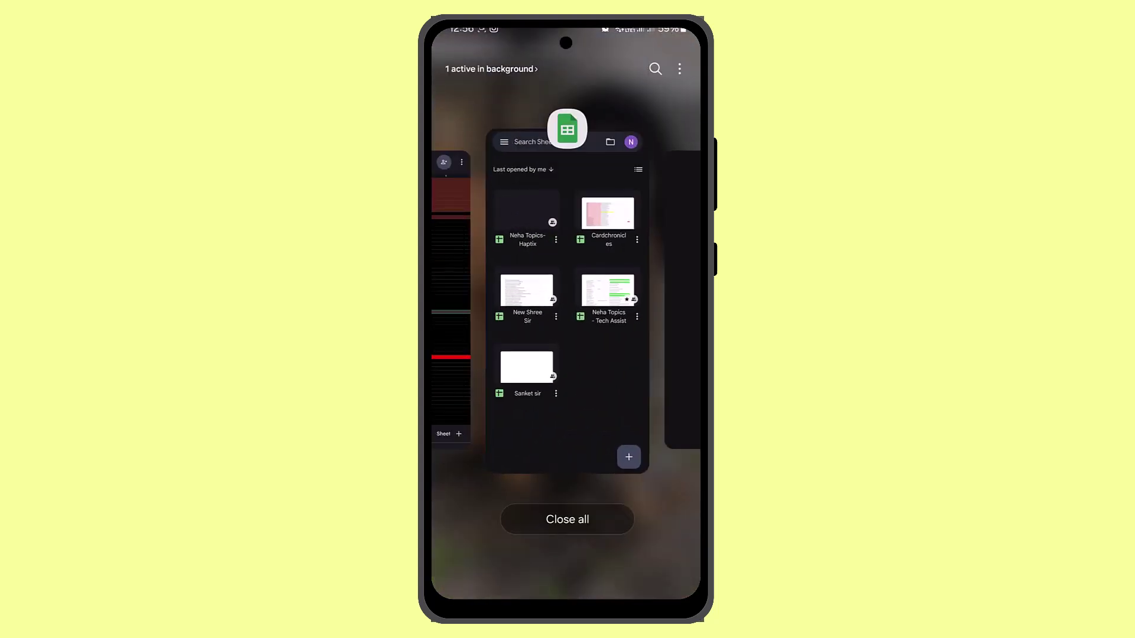
pyautogui.moveTo(566, 596); pyautogui.dragTo(566, 399)
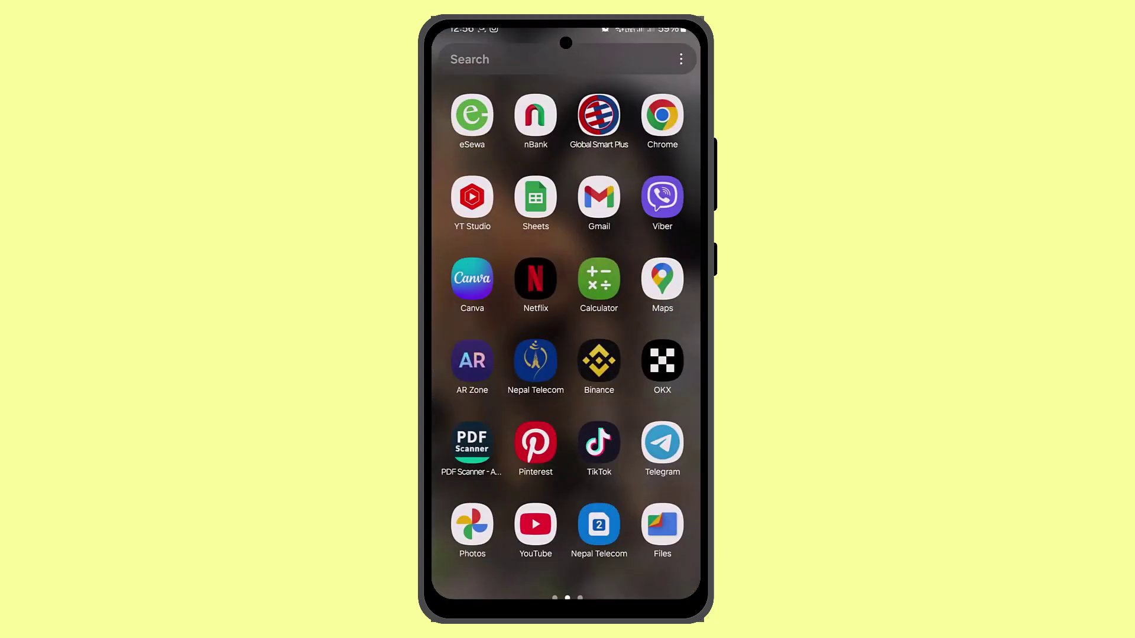
# Relaunch Files, dismissing the notification permission prompt and the Smart Search introduction.
pyautogui.click(662, 525)
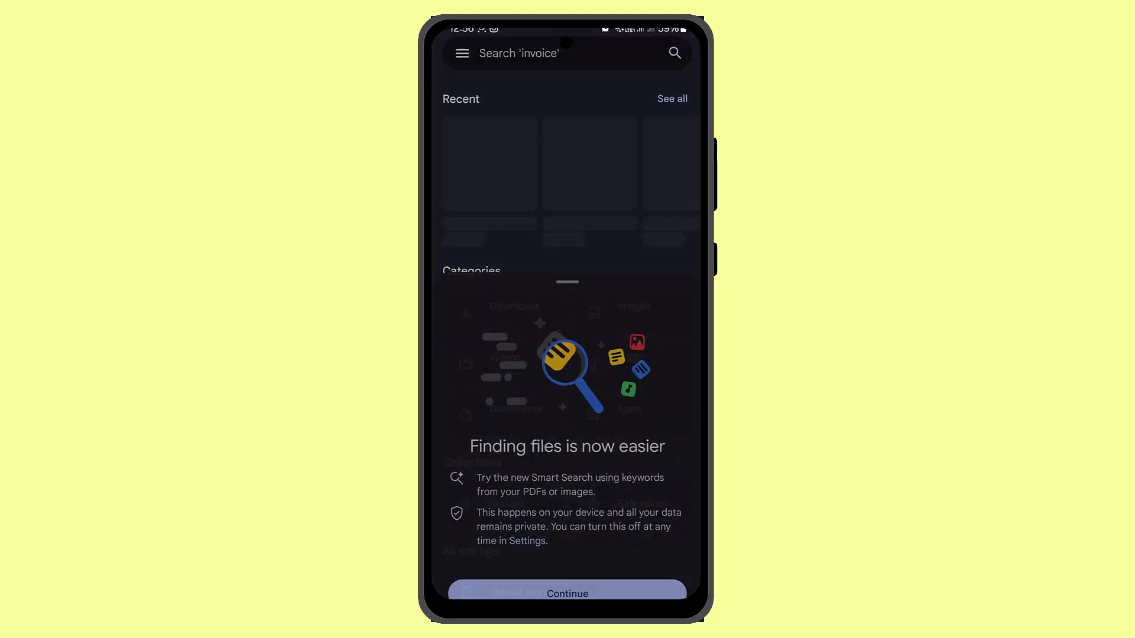
pyautogui.click(568, 537)
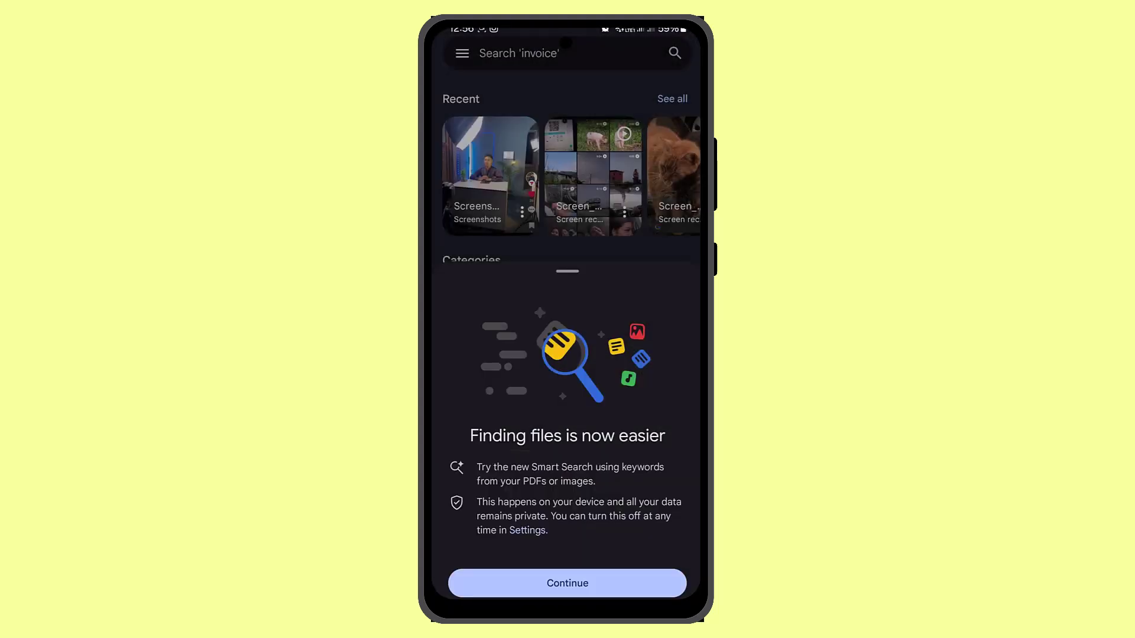
pyautogui.click(567, 583)
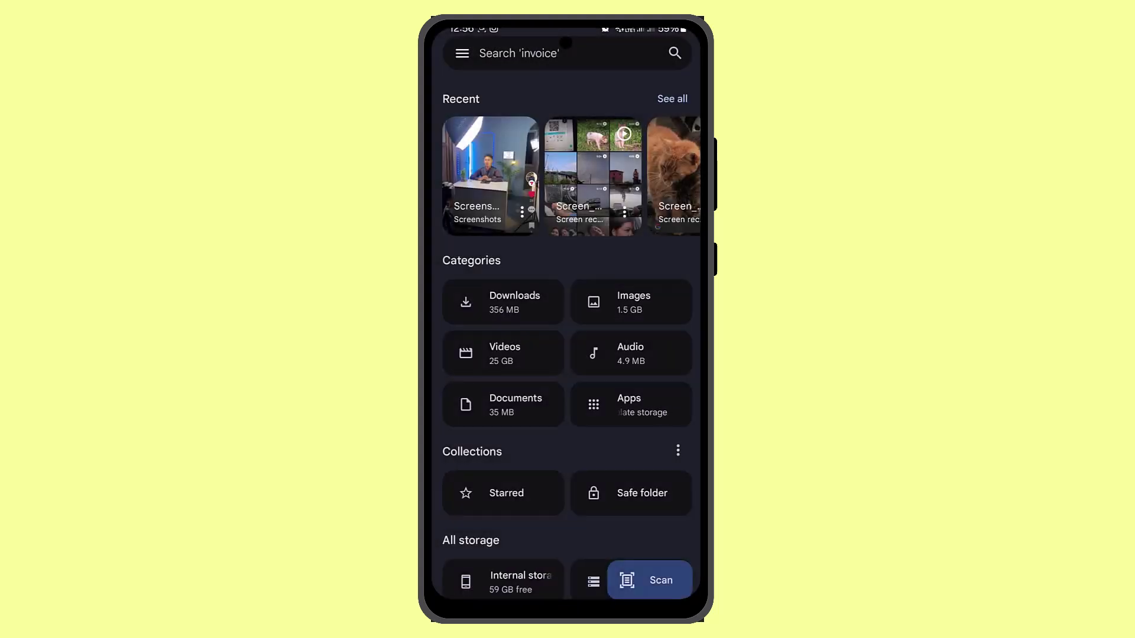